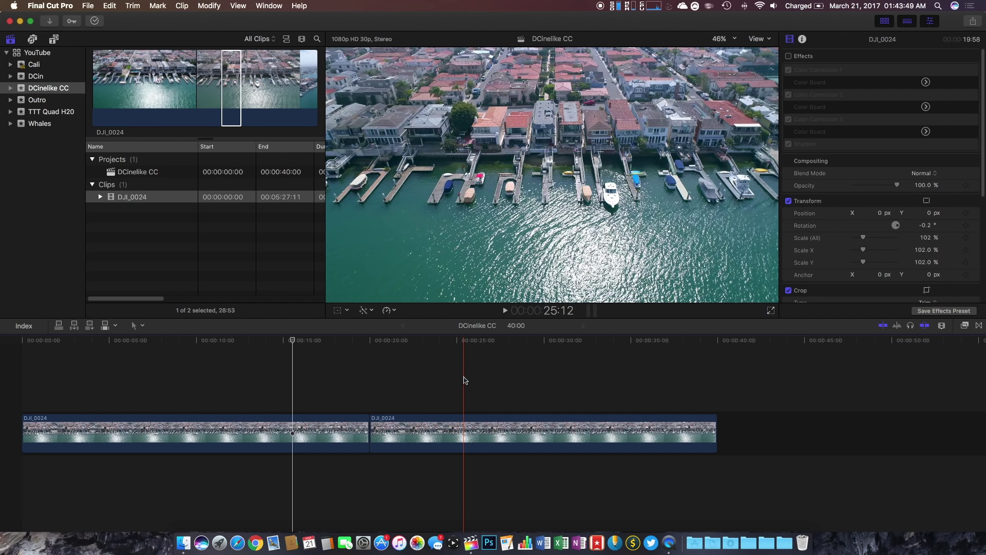
# Step: Examine the Color, Saturation and Exposure settings of Color Correction 1 on the second DJI_0024 clip and return to its effects list
pyautogui.click(468, 429)
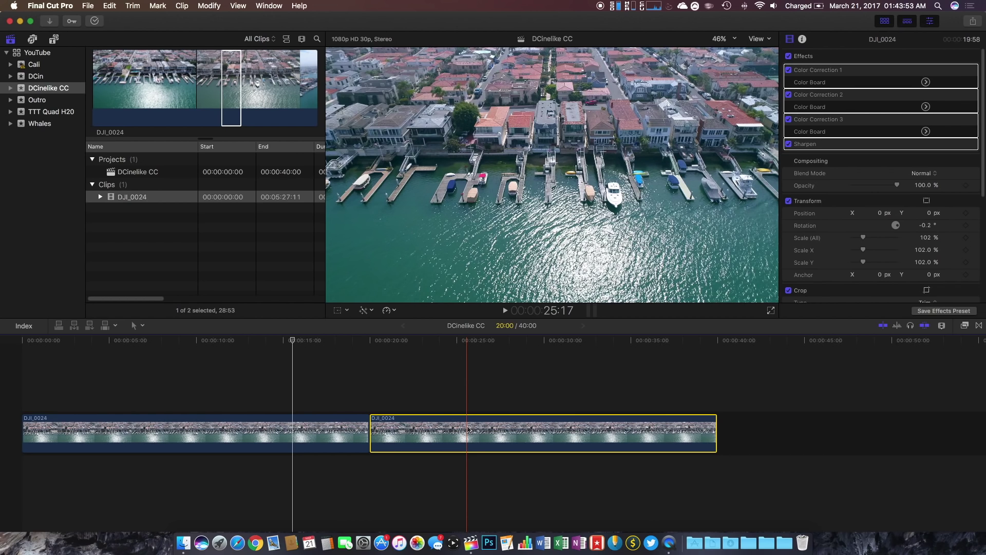
pyautogui.press('super+6')
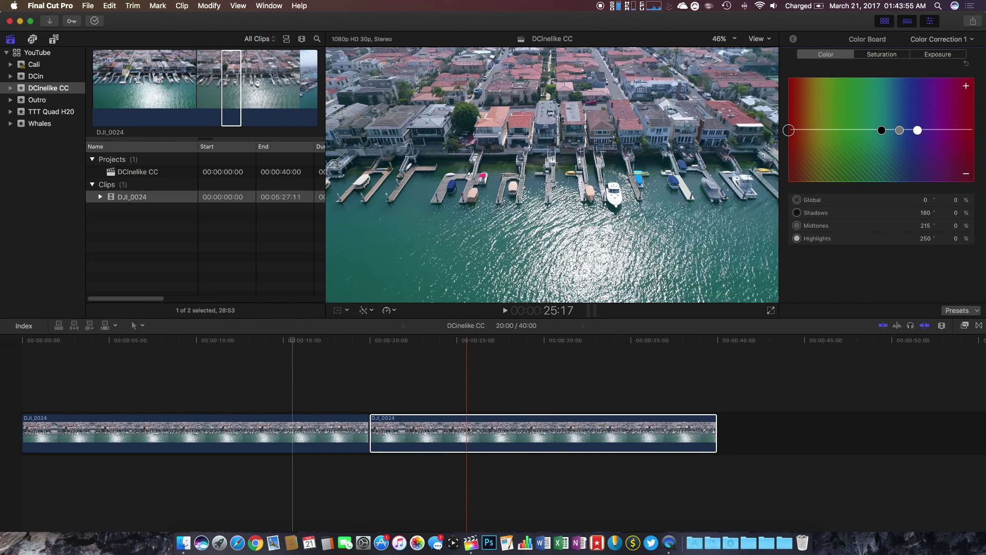
pyautogui.click(468, 429)
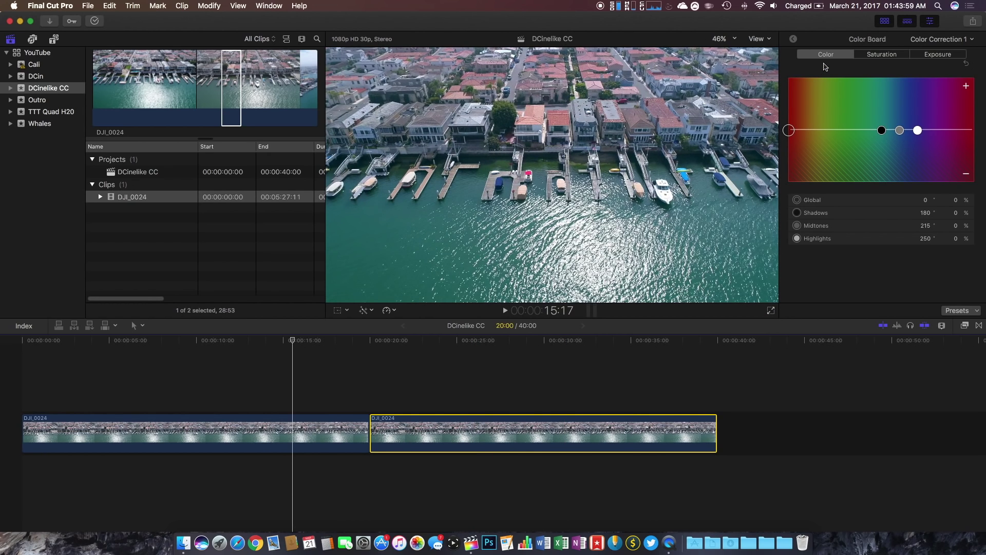
pyautogui.click(885, 59)
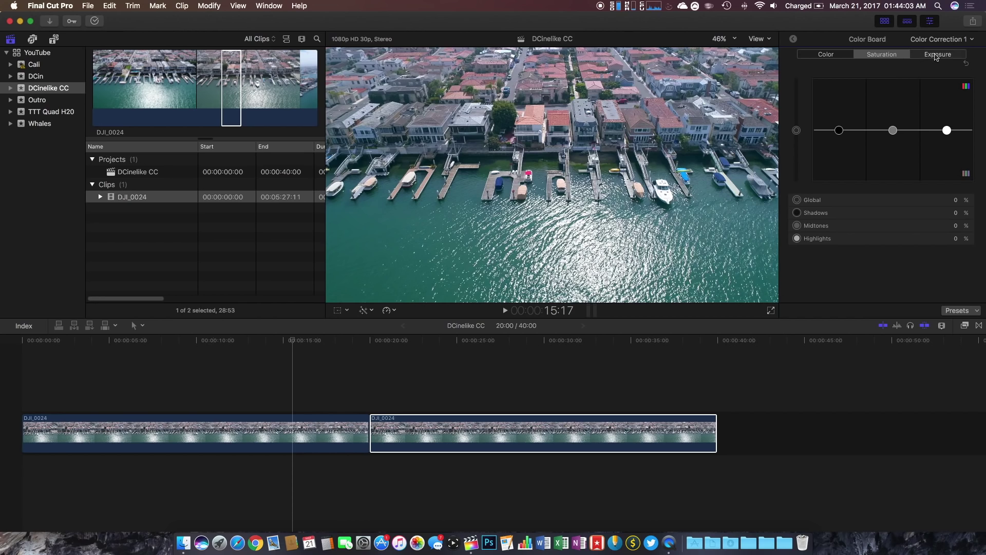
pyautogui.click(934, 55)
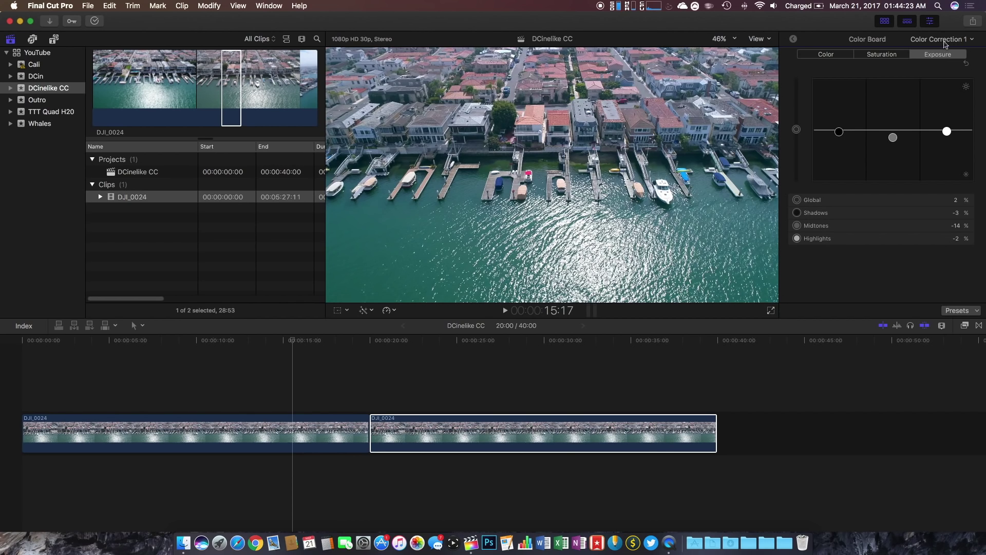
pyautogui.click(946, 41)
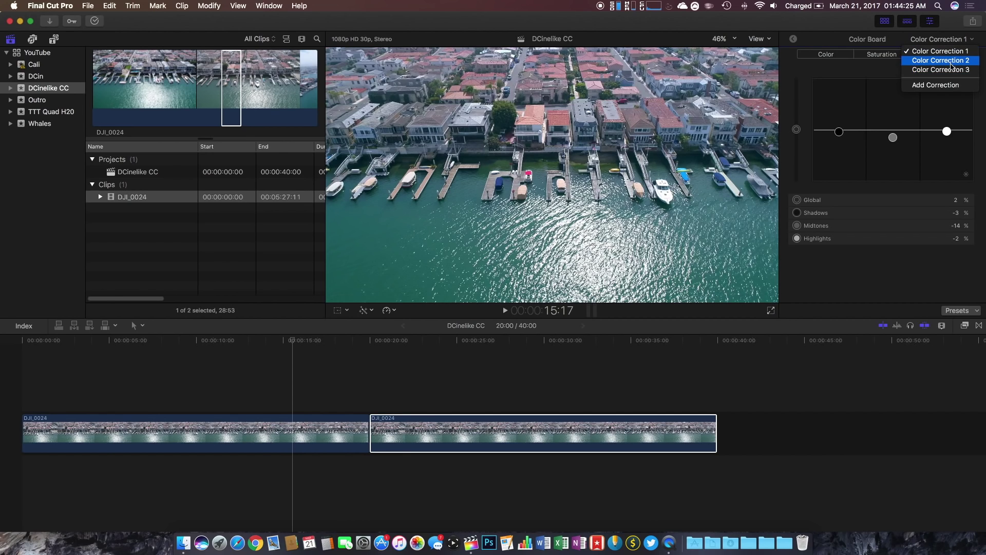
pyautogui.click(959, 49)
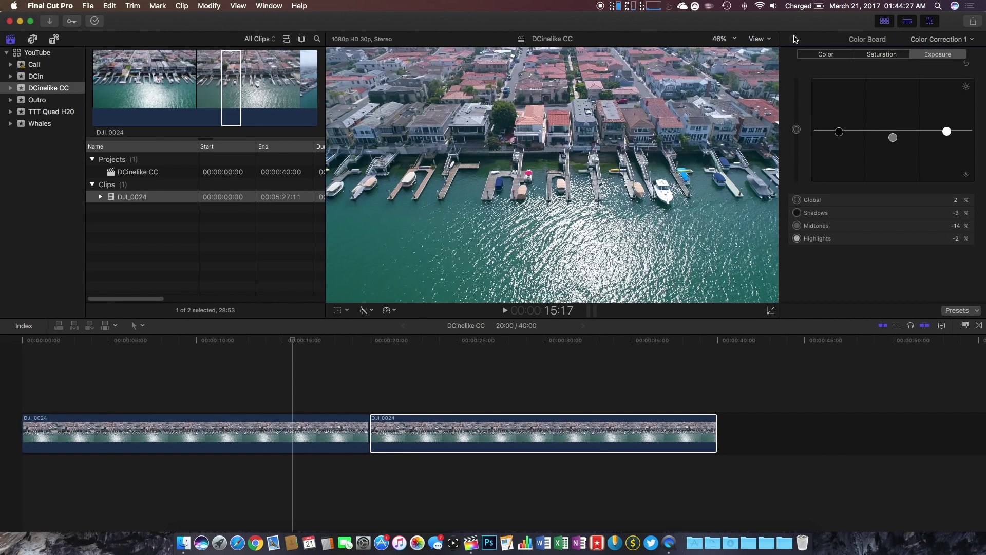
pyautogui.click(794, 39)
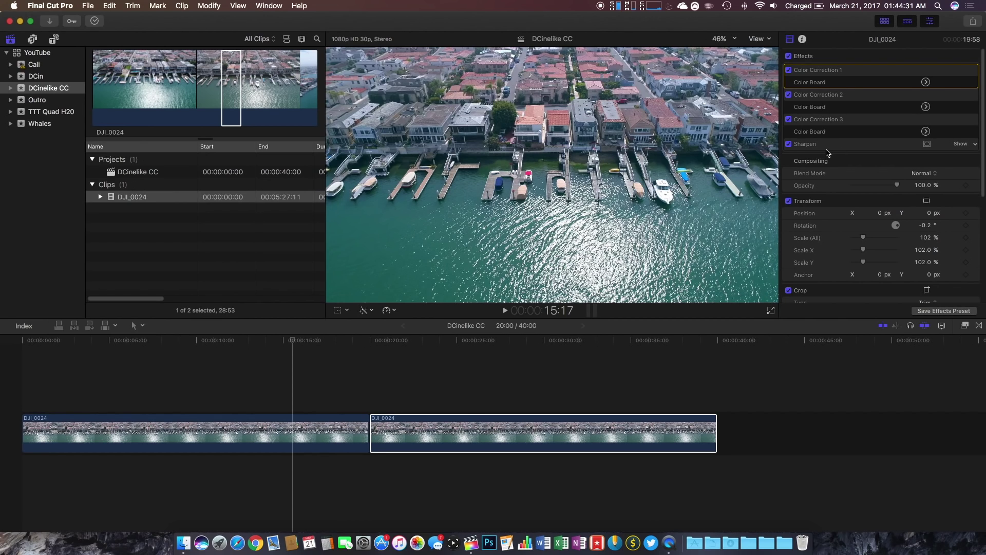
# Step: Examine the saturation and color settings of Color Correction 2 and the color settings of Color Correction 3 on the second clip
pyautogui.press('super+6')
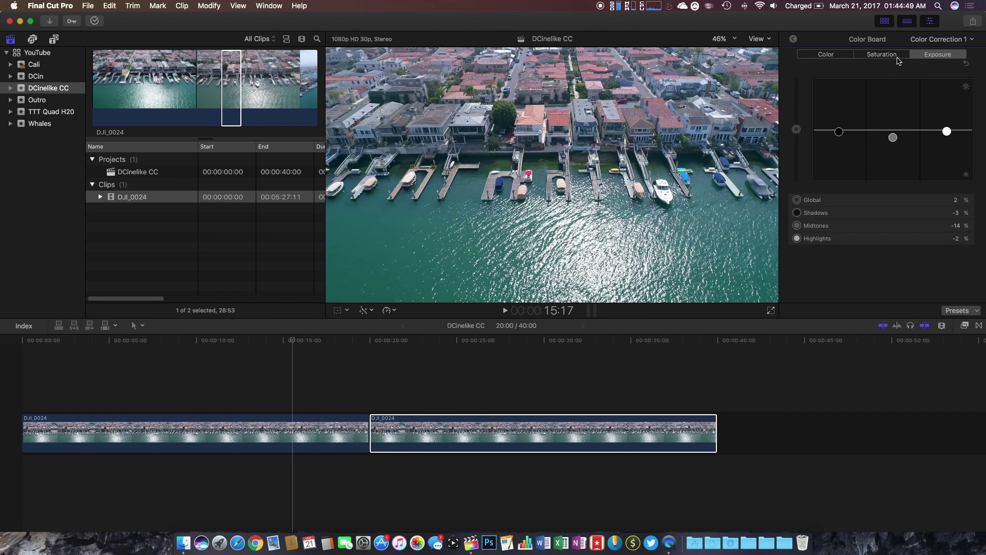
pyautogui.click(898, 58)
pyautogui.click(943, 39)
pyautogui.click(946, 61)
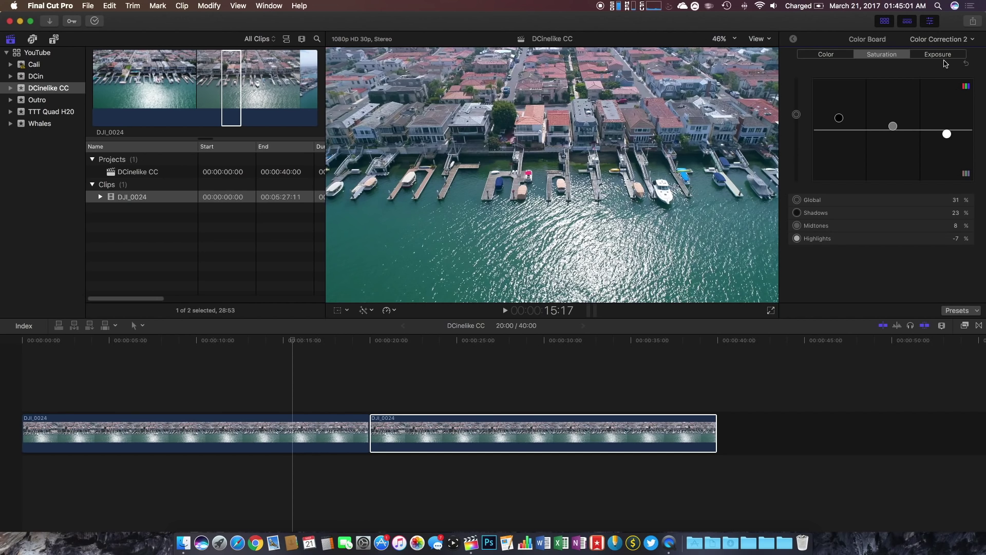
pyautogui.click(844, 54)
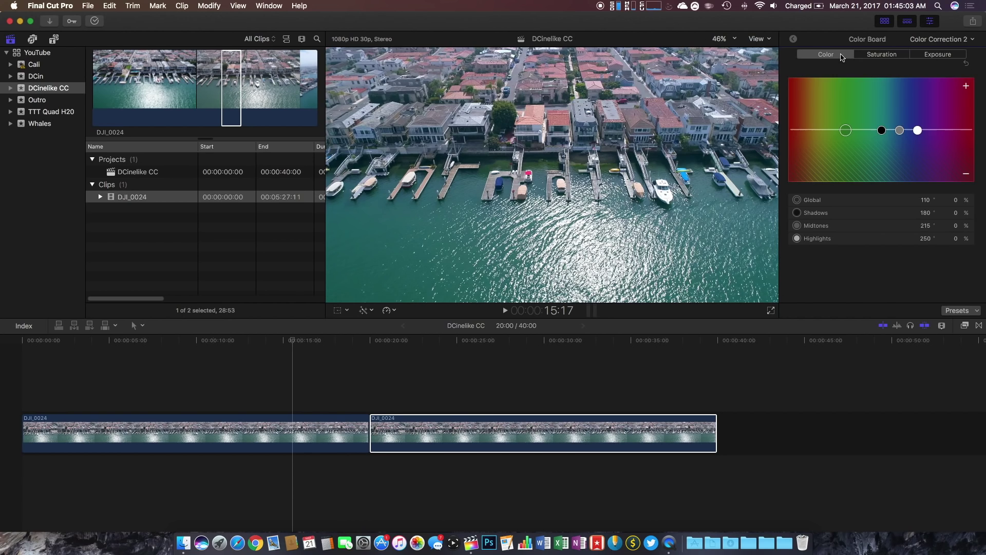
pyautogui.click(935, 44)
pyautogui.click(942, 70)
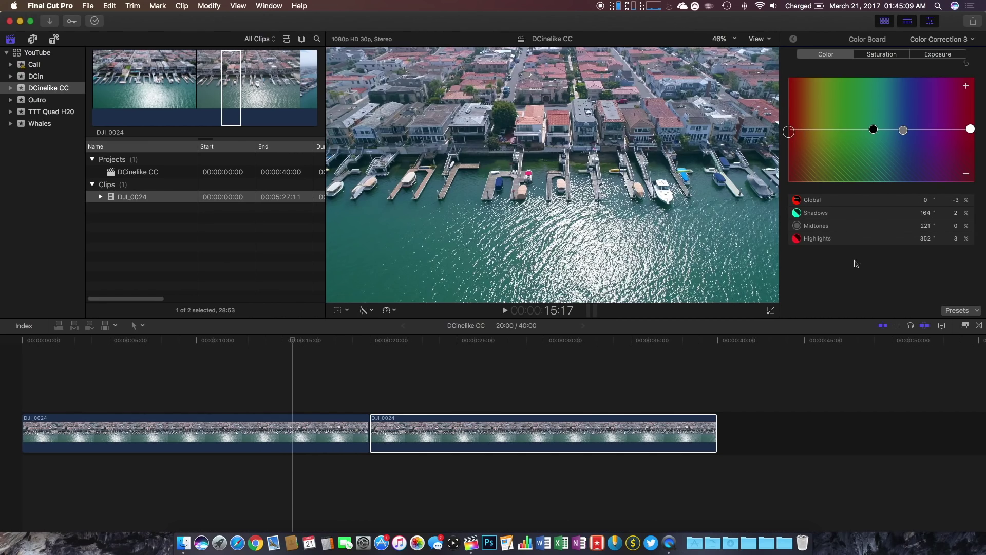
# Step: Search the installed effects for "sharp" and try adding the Sharpen effect to the second clip
pyautogui.click(484, 398)
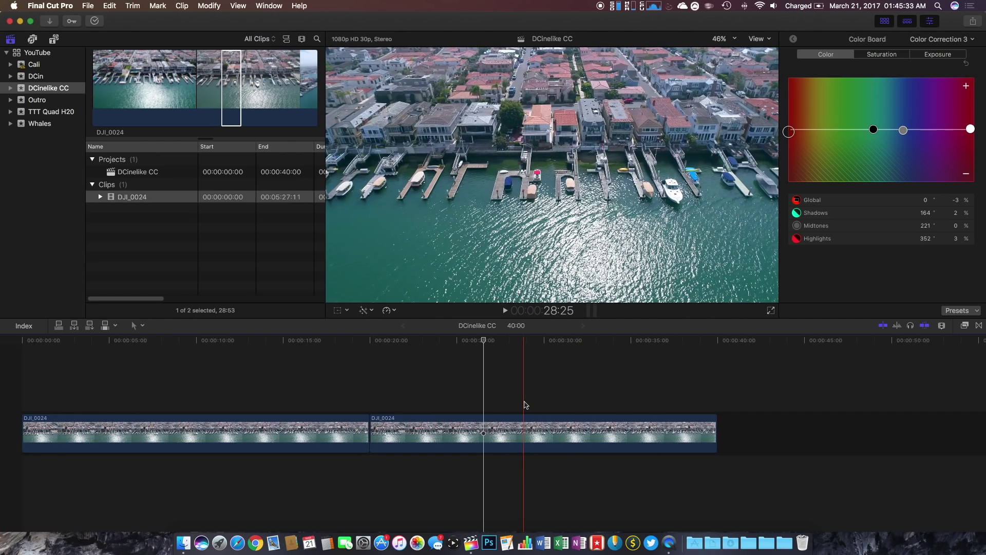
pyautogui.click(964, 327)
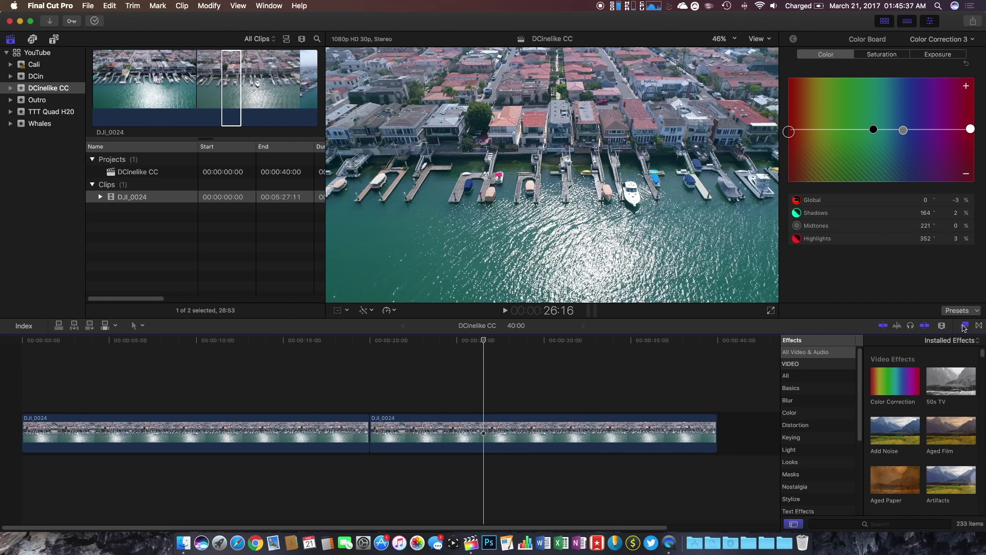
pyautogui.click(878, 522)
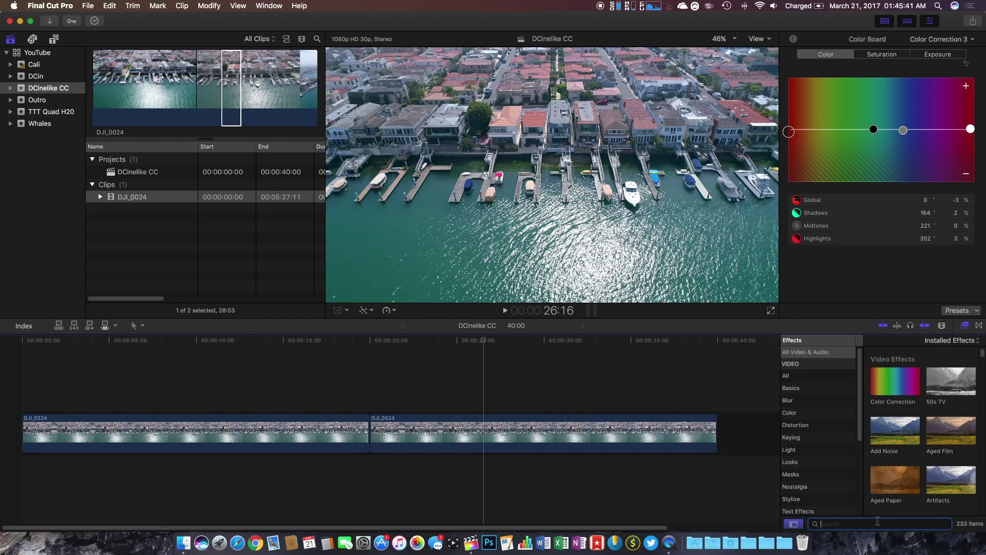
pyautogui.write('sharp')
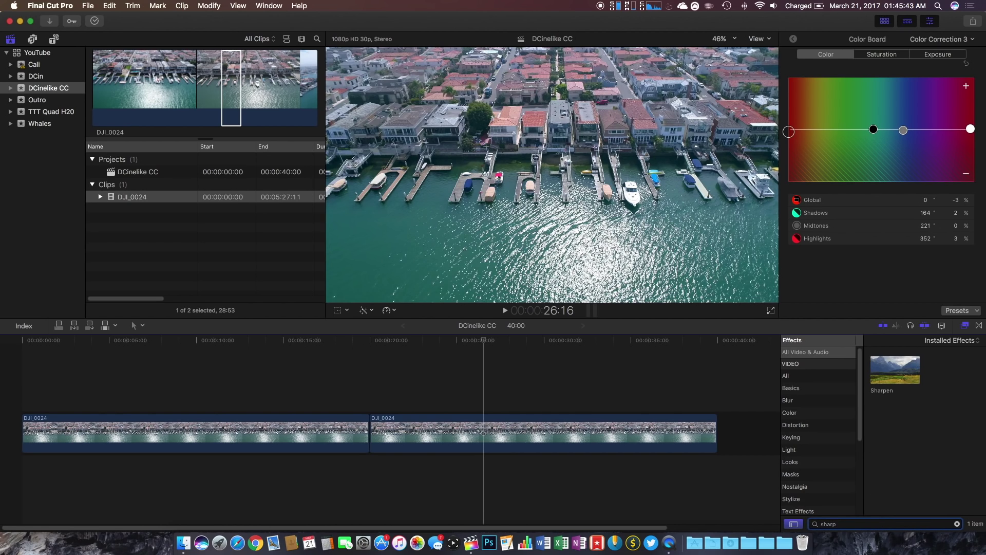
pyautogui.moveTo(904, 382); pyautogui.dragTo(662, 438)
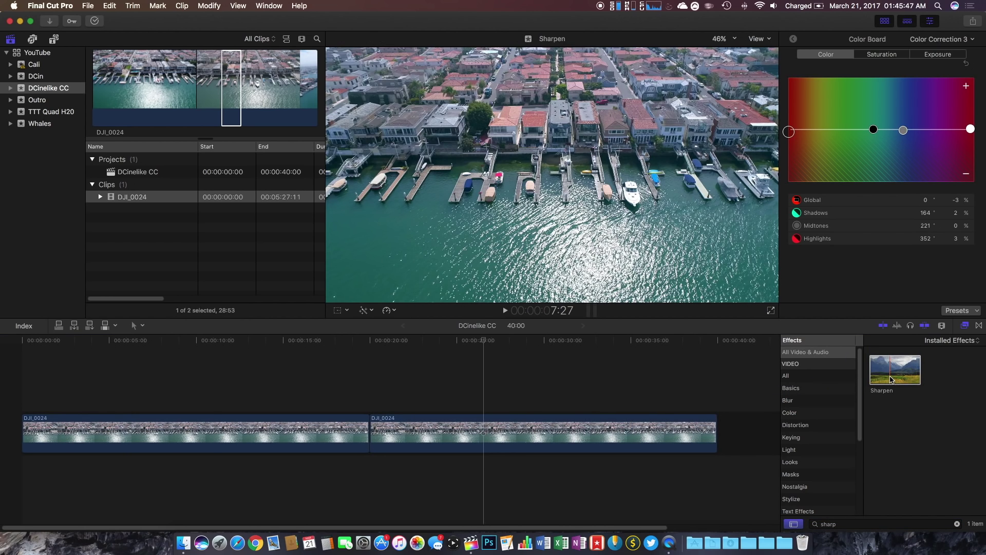
# Step: Try a Sharpen amount of 59.96 on the second clip and undo the change
pyautogui.click(794, 40)
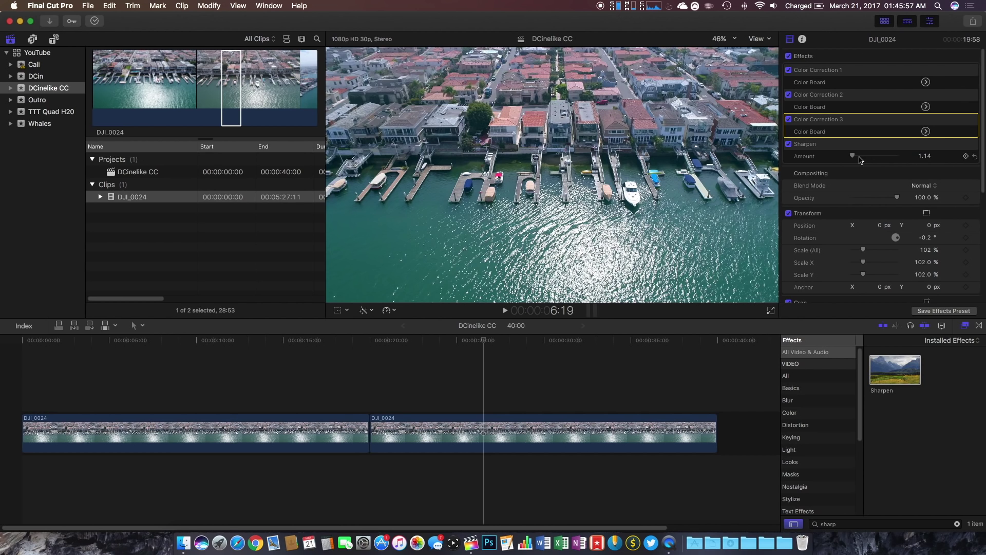
pyautogui.moveTo(853, 155); pyautogui.dragTo(881, 156)
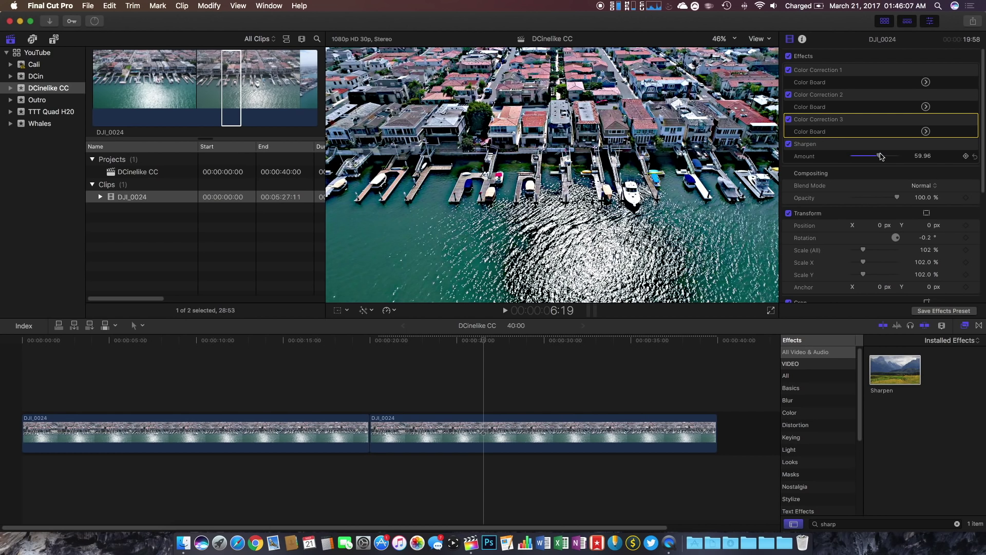
pyautogui.press('super+z')
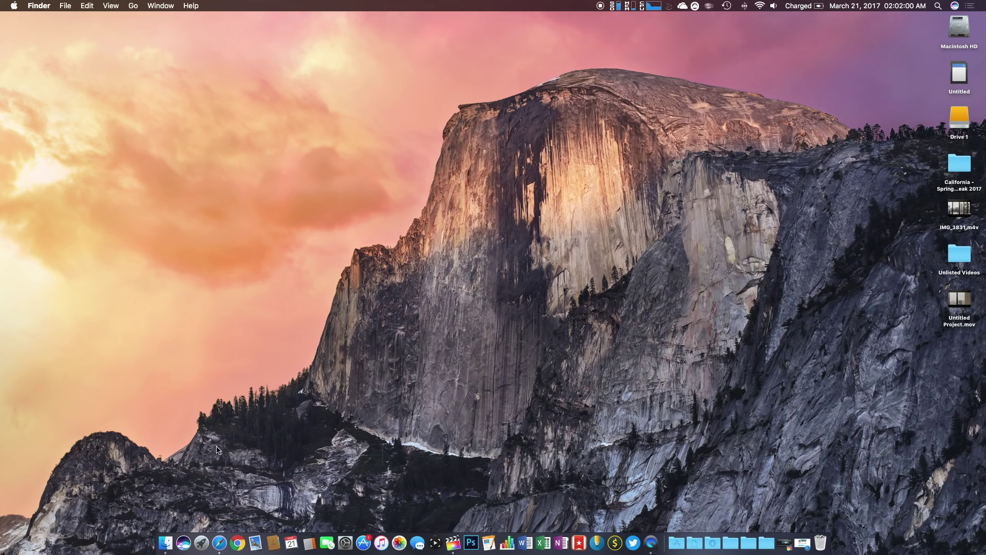
# Step: Switch to Safari, download D-Cinelike.cboard.zip from MediaFire and minimize the browser window
pyautogui.click(219, 539)
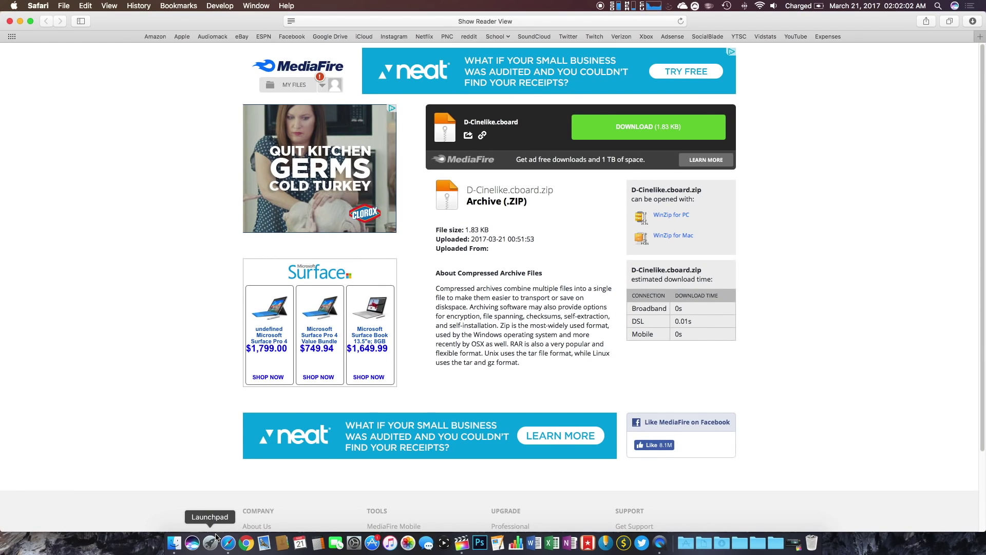
pyautogui.click(616, 136)
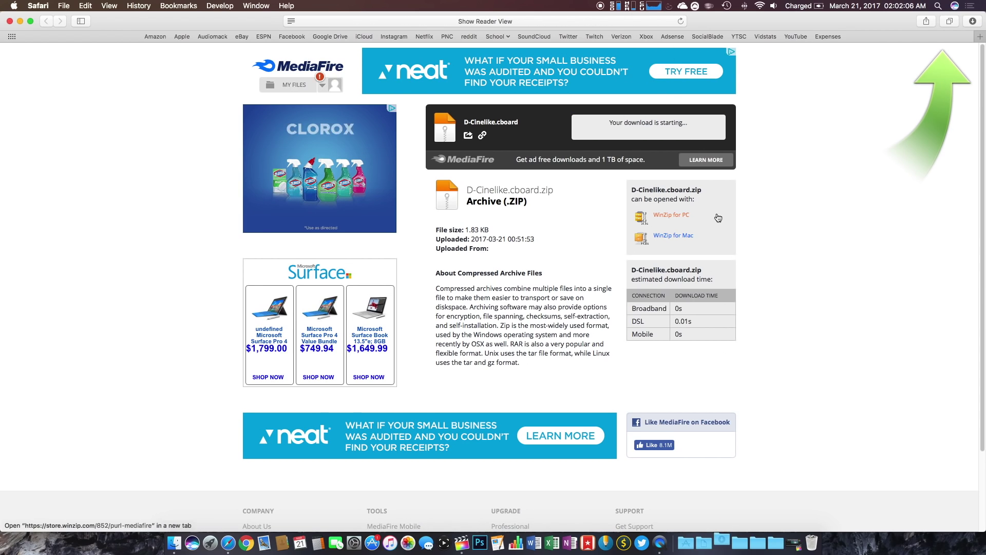
pyautogui.press('super+m')
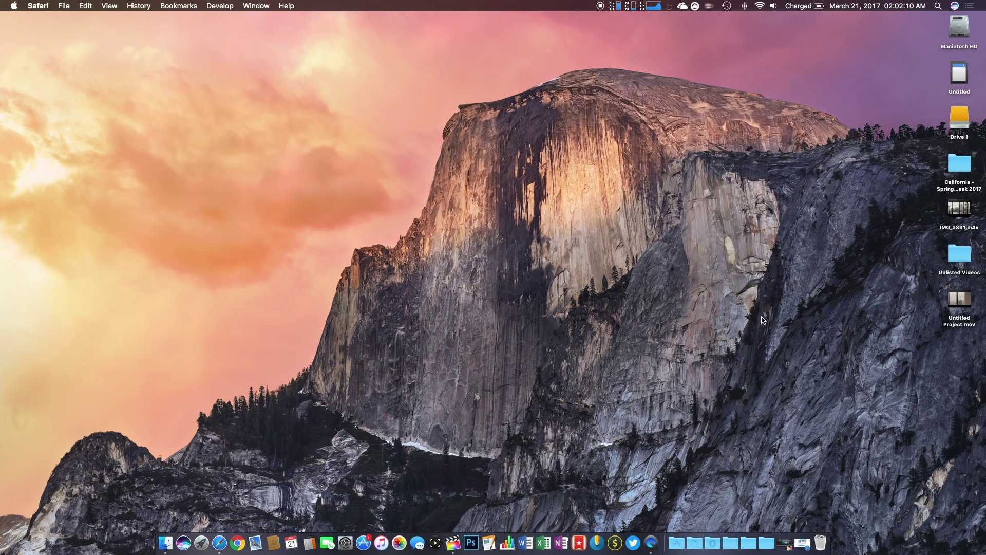
# Step: Open the Downloads folder in Finder, extract D-Cinelike.cboard.zip and move the extracted D-Cinelike.cboard file to the desktop
pyautogui.click(712, 545)
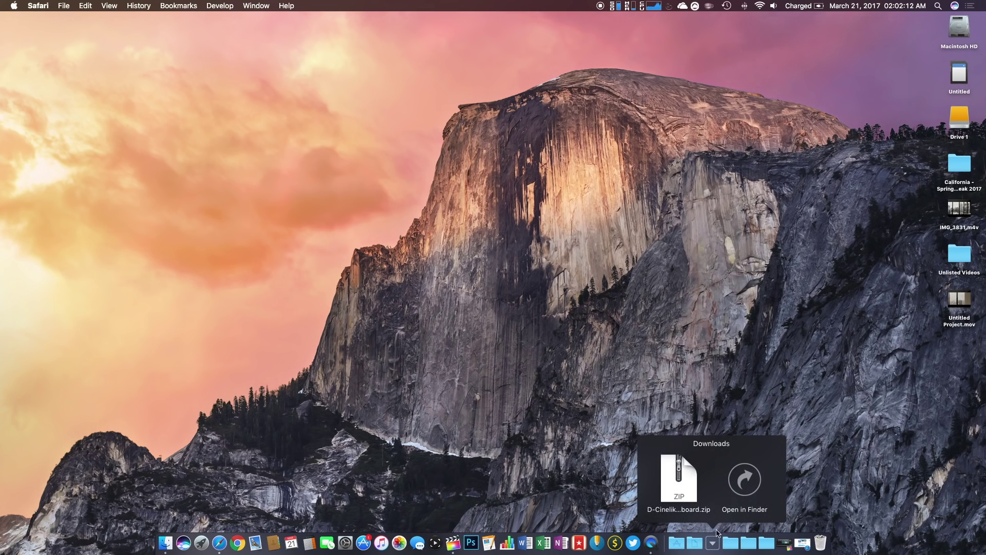
pyautogui.click(745, 480)
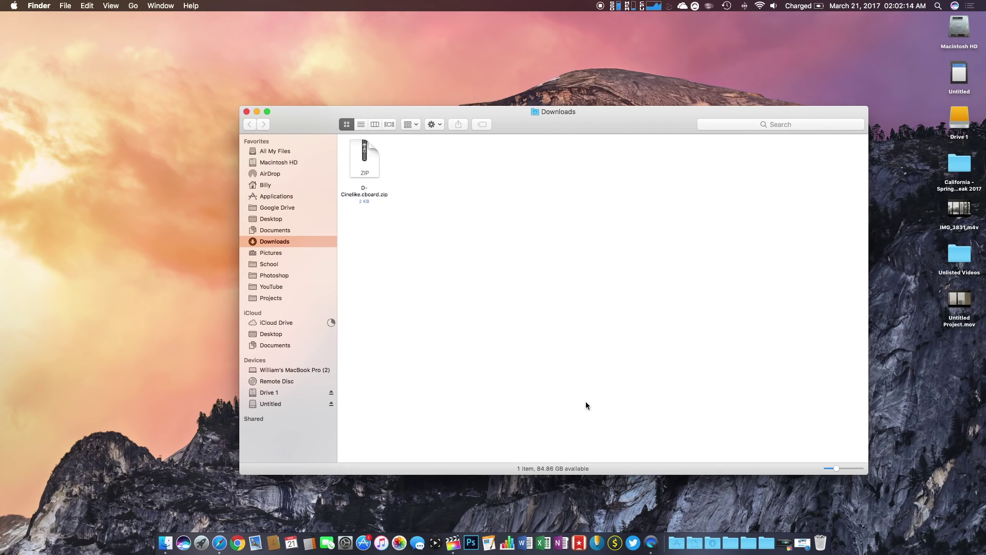
pyautogui.click(365, 164)
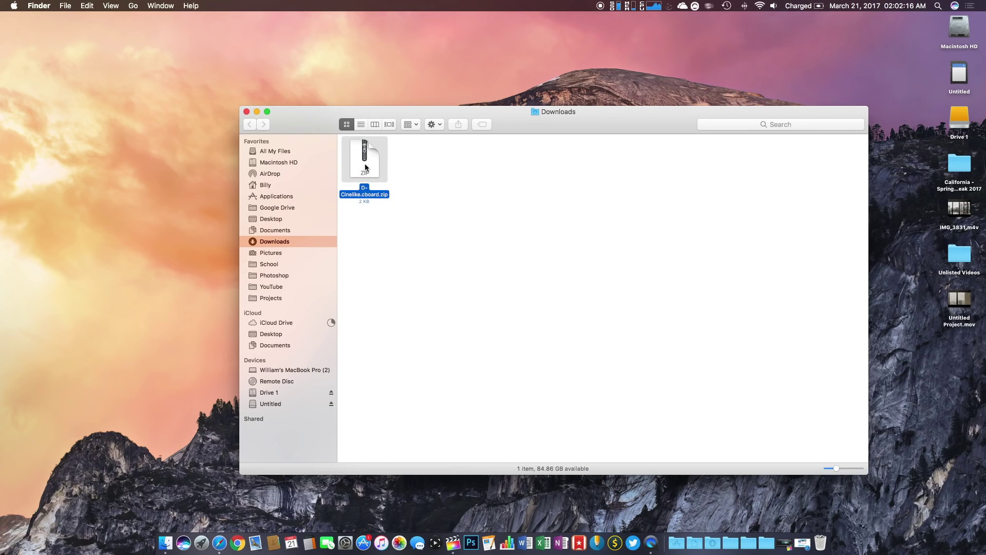
pyautogui.doubleClick(366, 166)
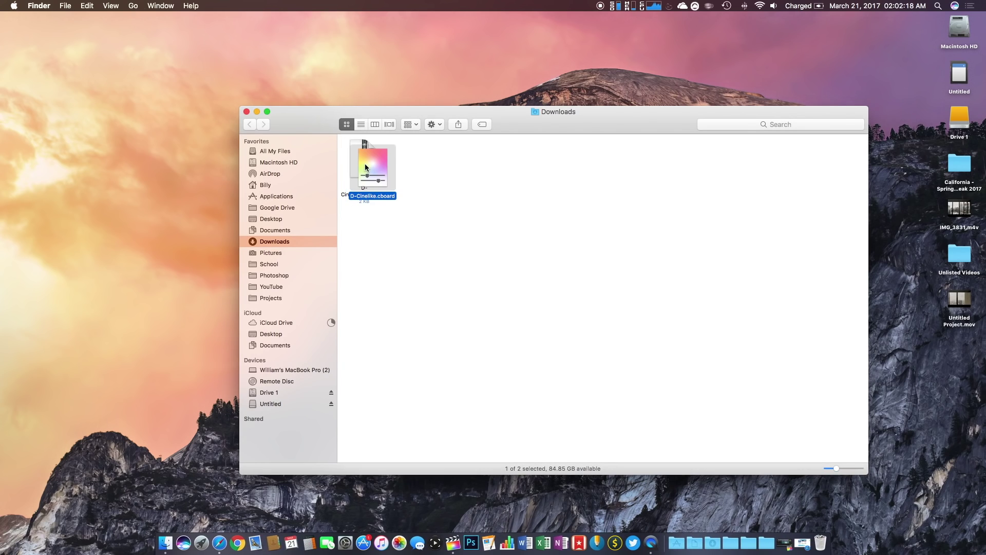
pyautogui.moveTo(366, 167); pyautogui.dragTo(140, 248)
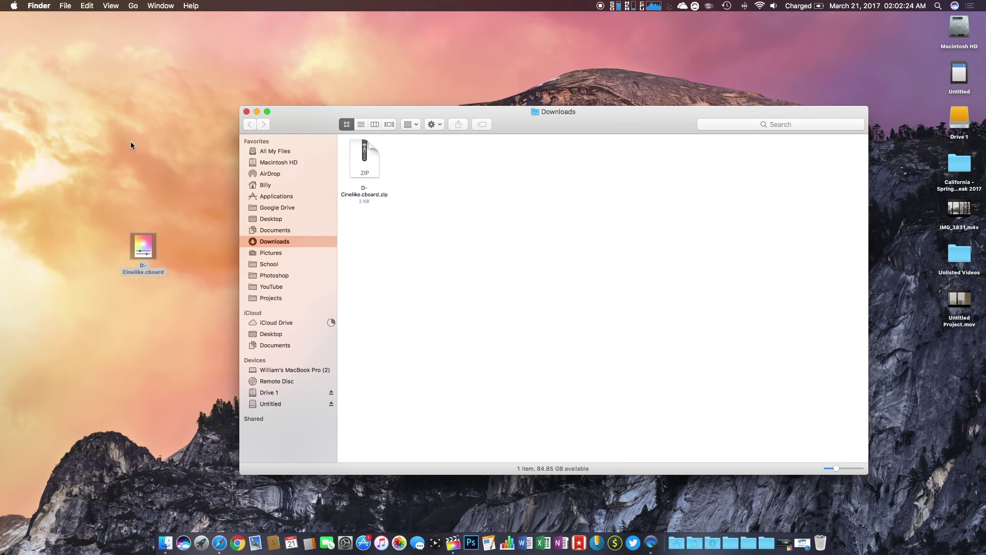
# Step: Go to the folder ~/Library/Application Support/ProApps/Color Presets and move D-Cinelike.cboard from the desktop into it, replacing the existing file
pyautogui.click(133, 5)
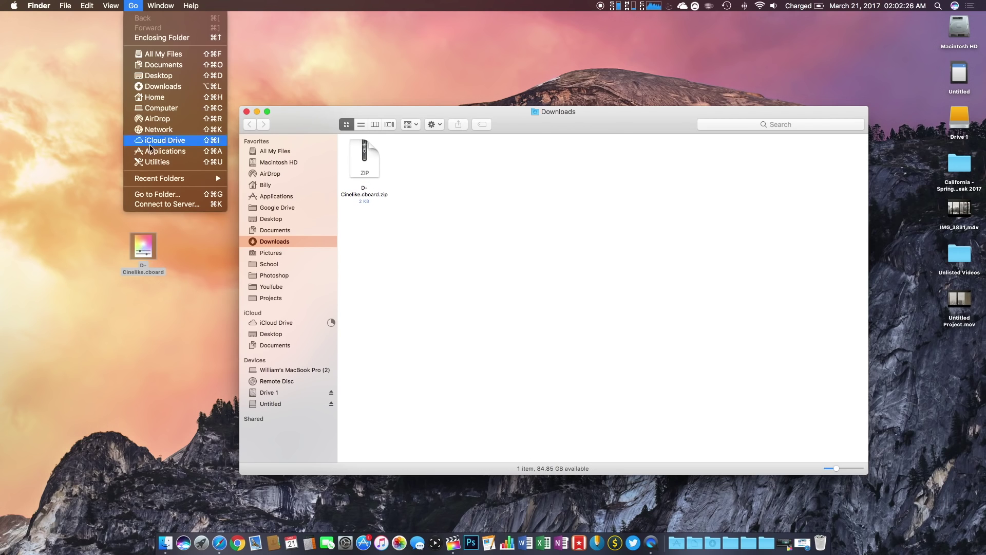
pyautogui.click(157, 195)
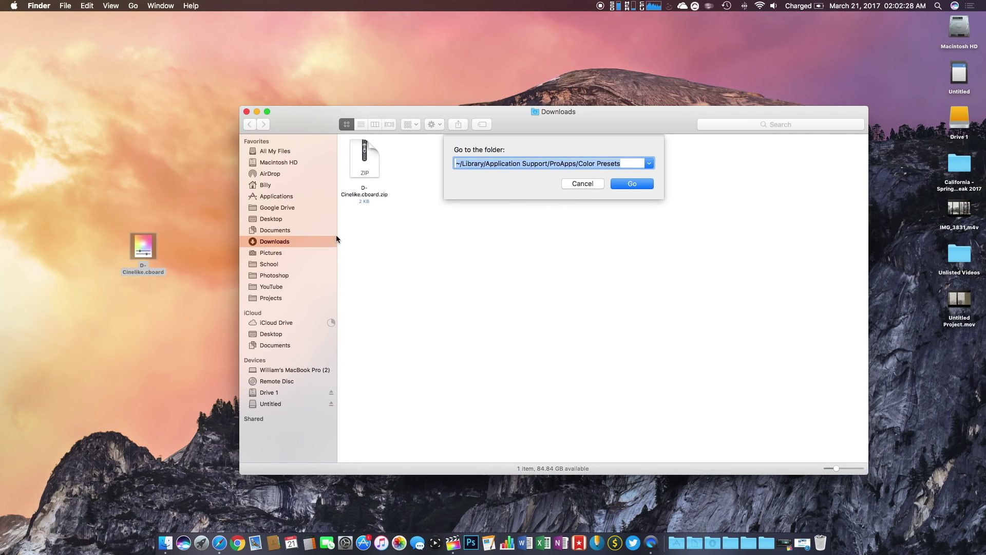
pyautogui.click(631, 184)
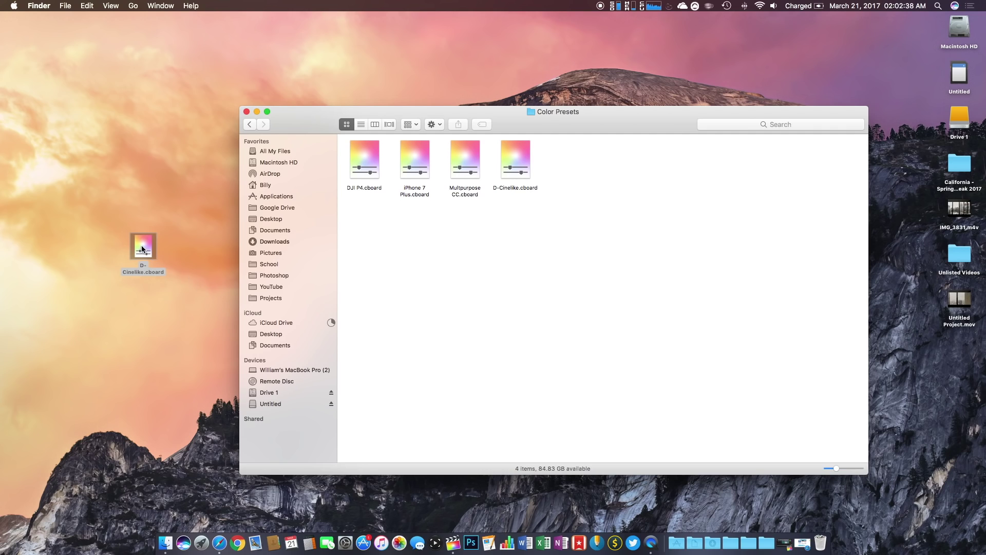
pyautogui.moveTo(157, 258); pyautogui.dragTo(476, 279)
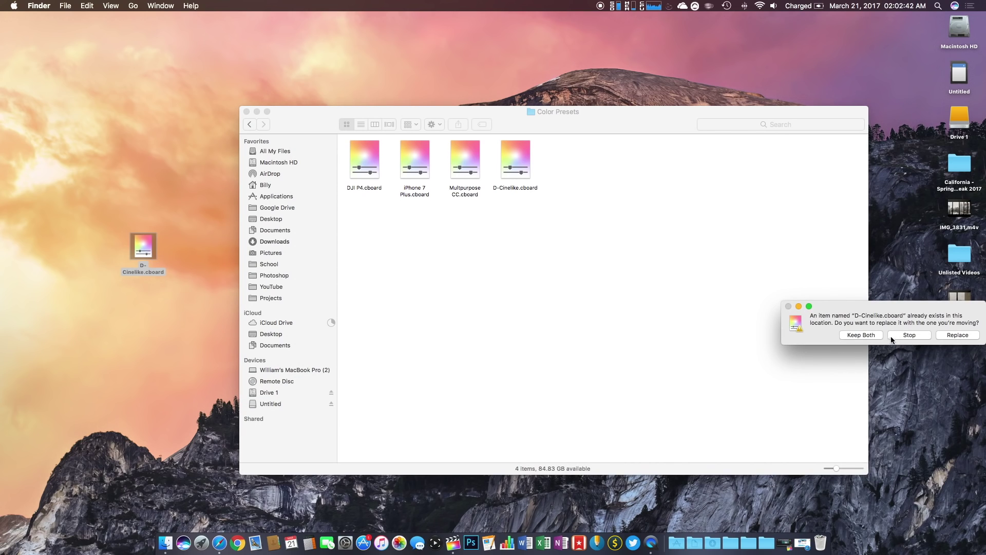
pyautogui.click(940, 334)
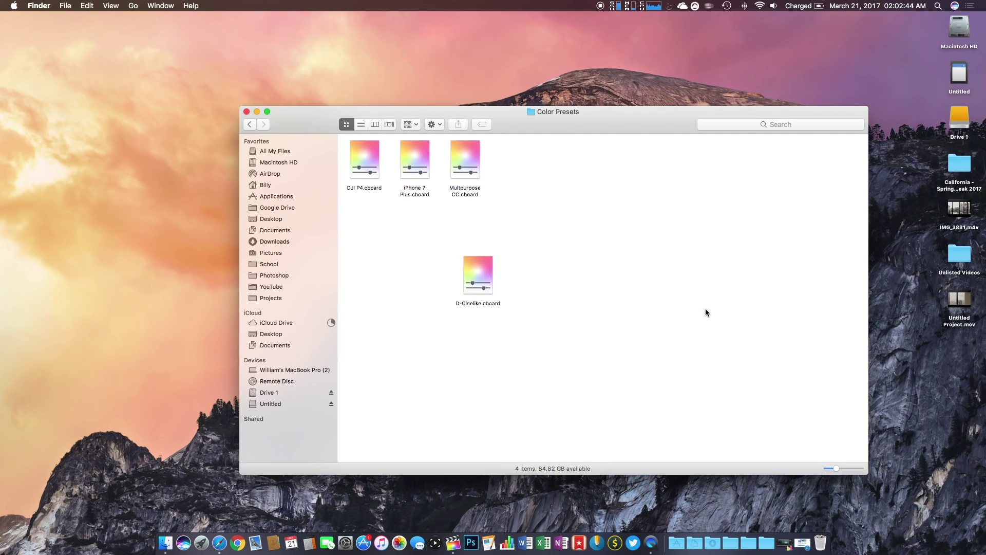